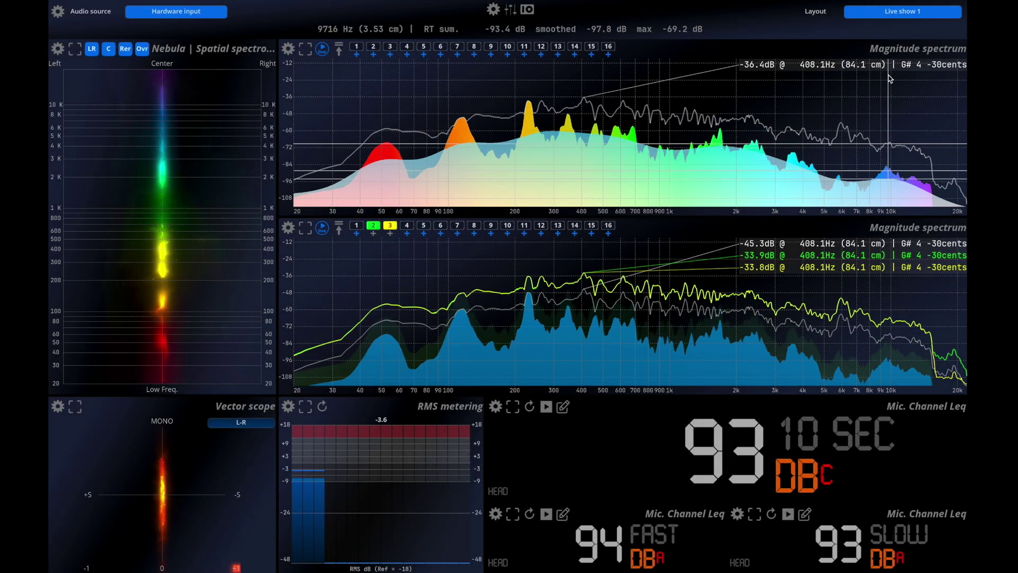
# Switch to the Live | system tuning layout and assign a stored capture to the Head row.
pyautogui.click(902, 12)
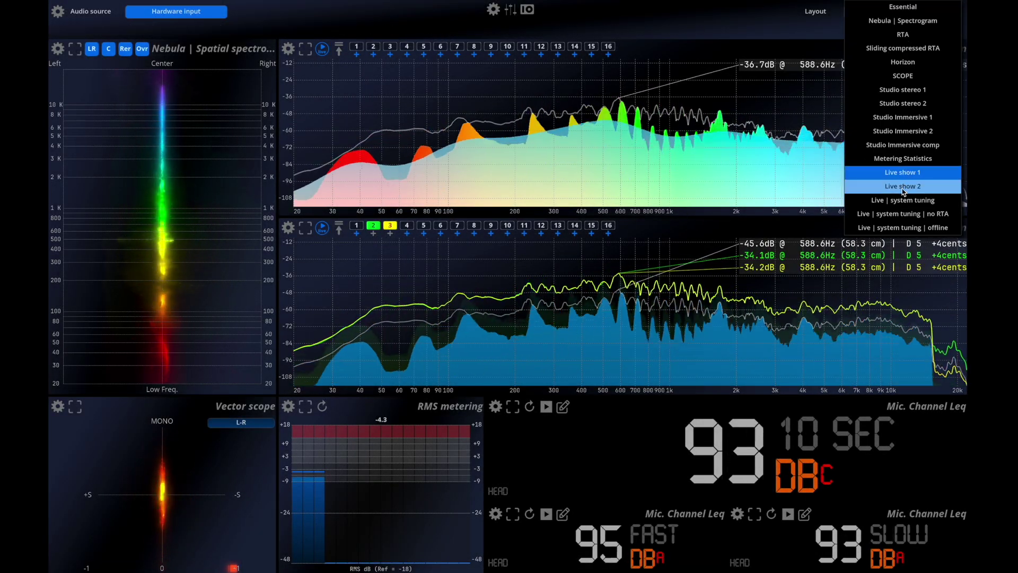
pyautogui.click(903, 200)
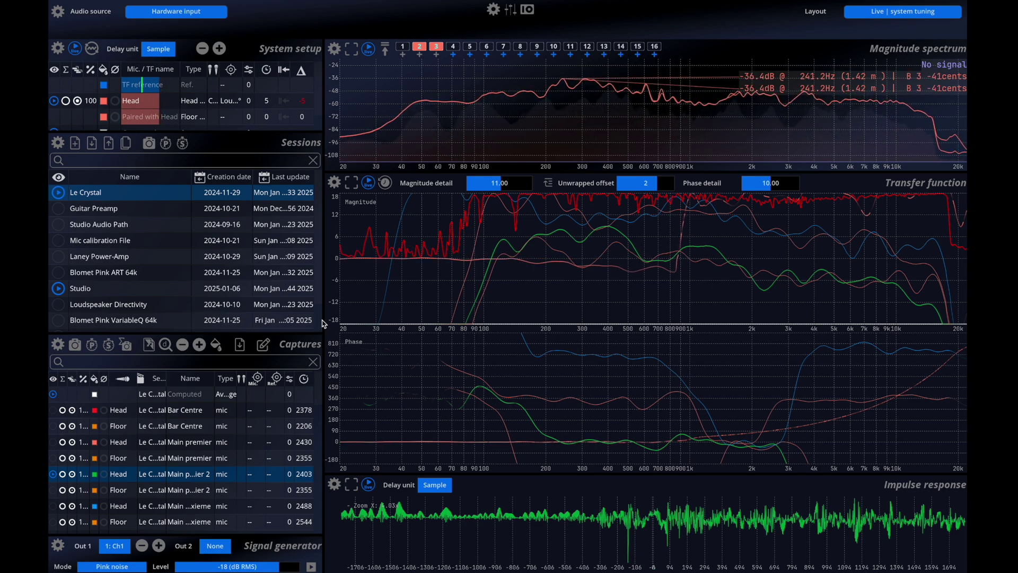
pyautogui.click(231, 100)
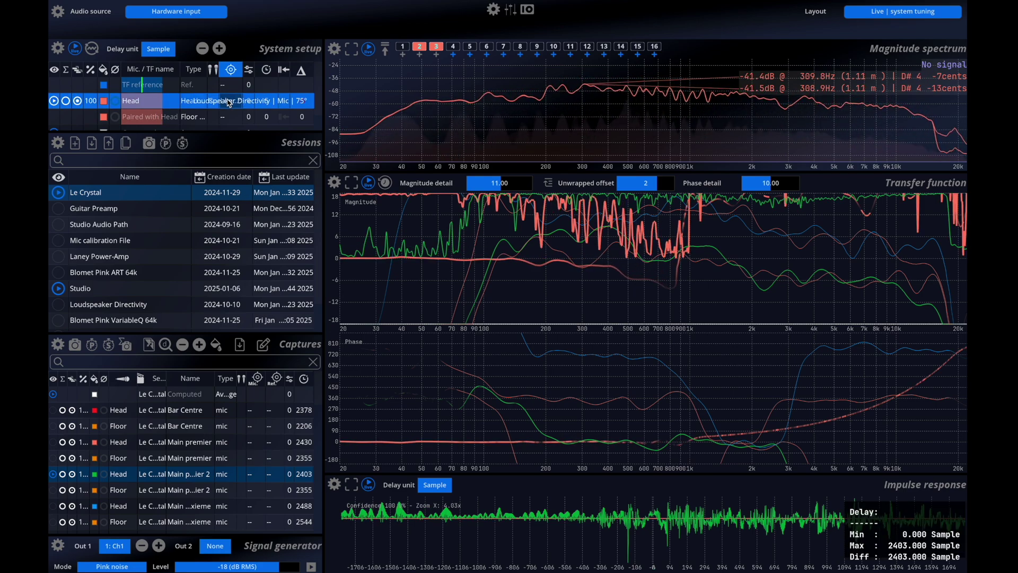
pyautogui.click(230, 103)
pyautogui.moveTo(296, 179)
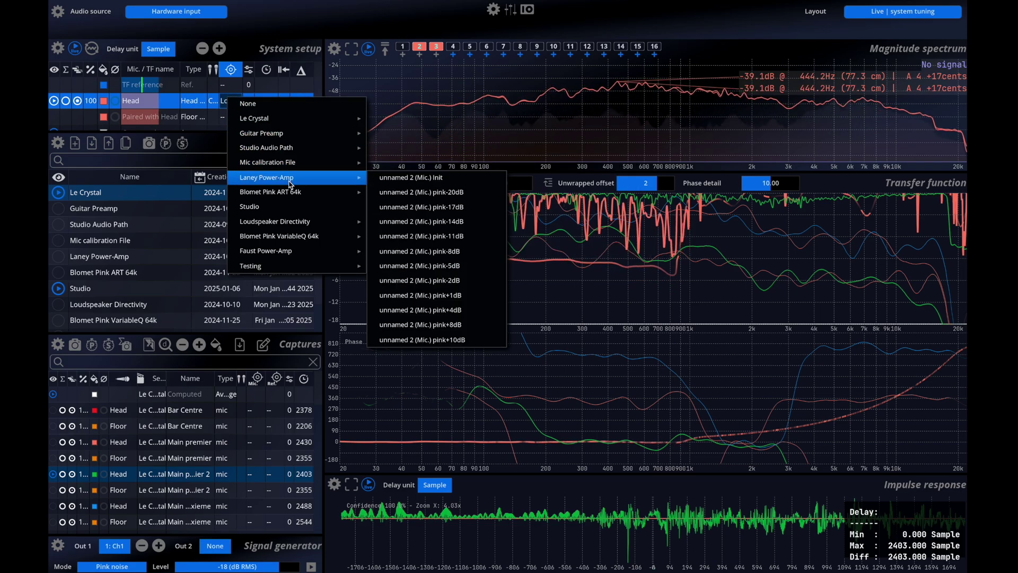
pyautogui.moveTo(297, 162)
pyautogui.click(408, 161)
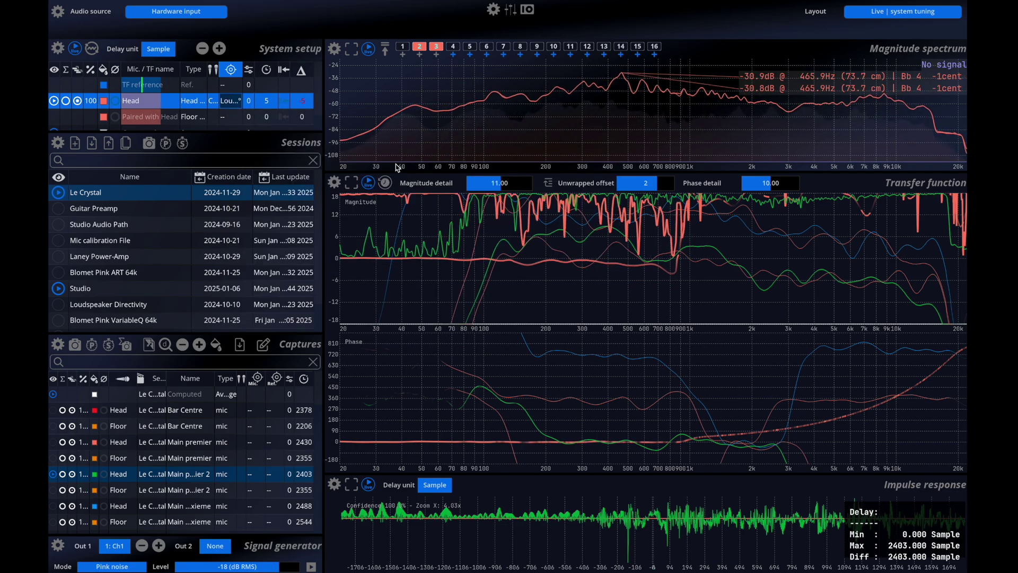
# Review the IO settings, keeping 16 reference input channels and 0 additional channels.
pyautogui.click(527, 9)
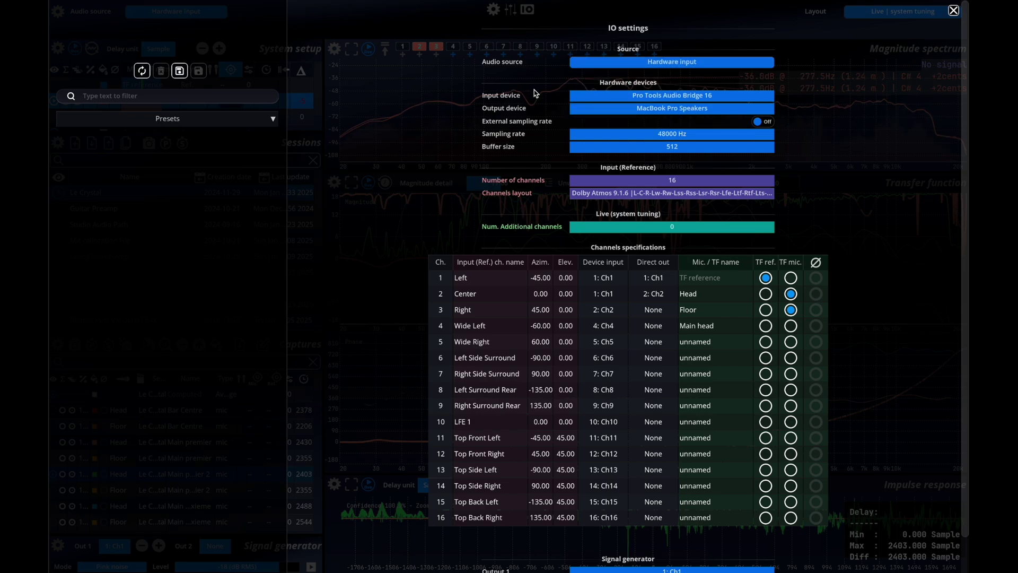
pyautogui.click(580, 180)
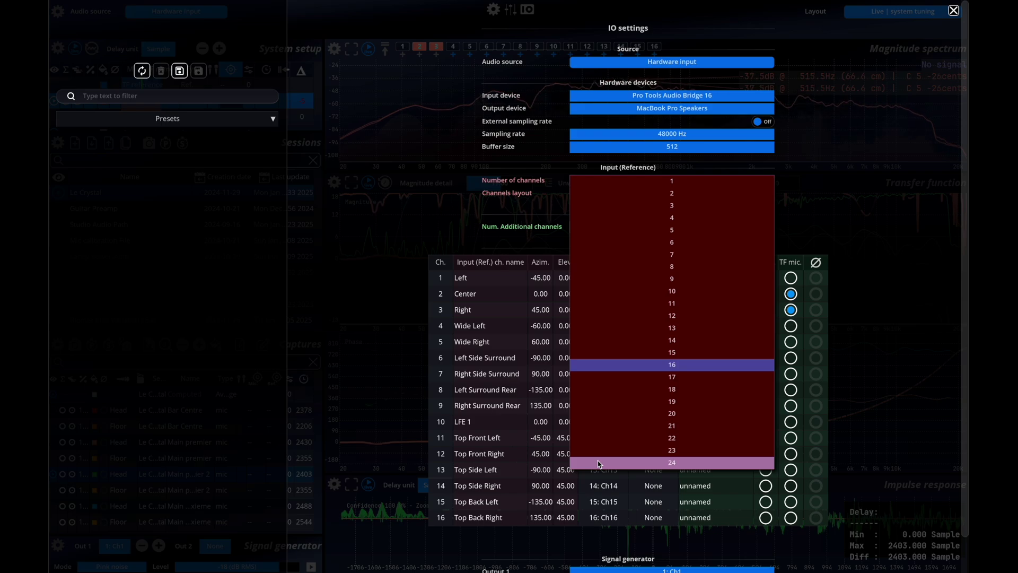
pyautogui.click(497, 237)
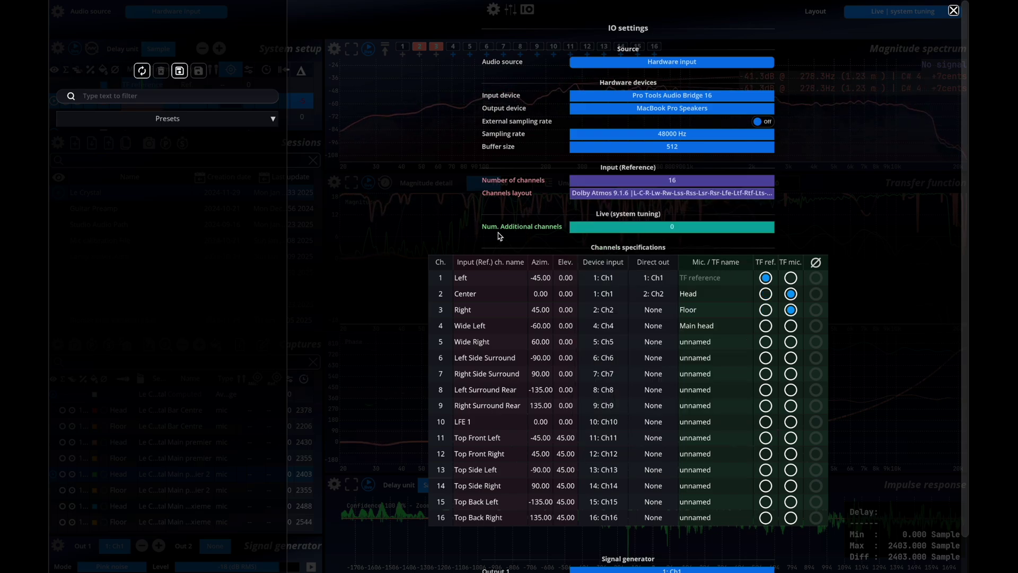
pyautogui.moveTo(542, 229)
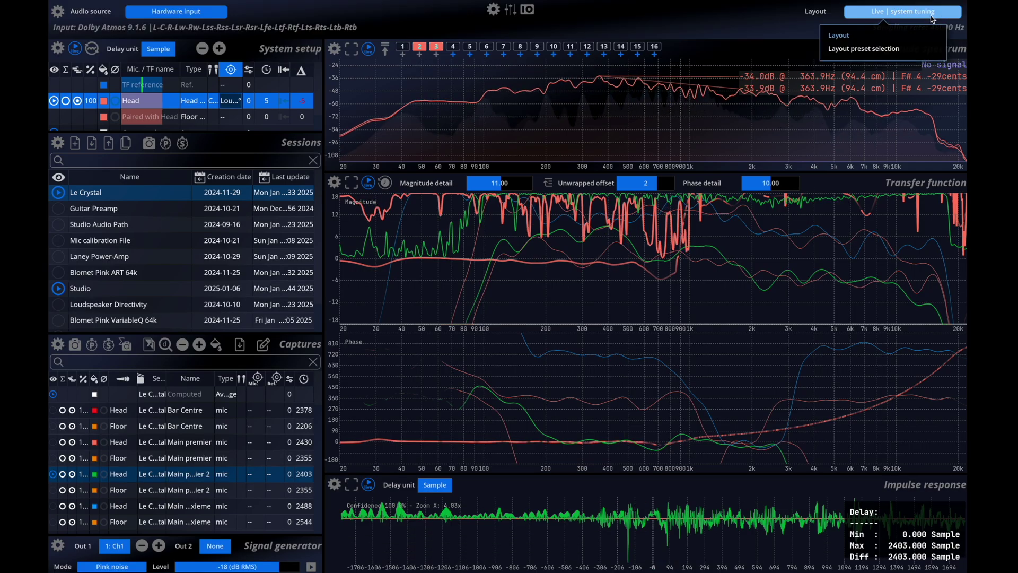
# Maximize the Transfer function panel and pause its live measurement.
pyautogui.click(952, 17)
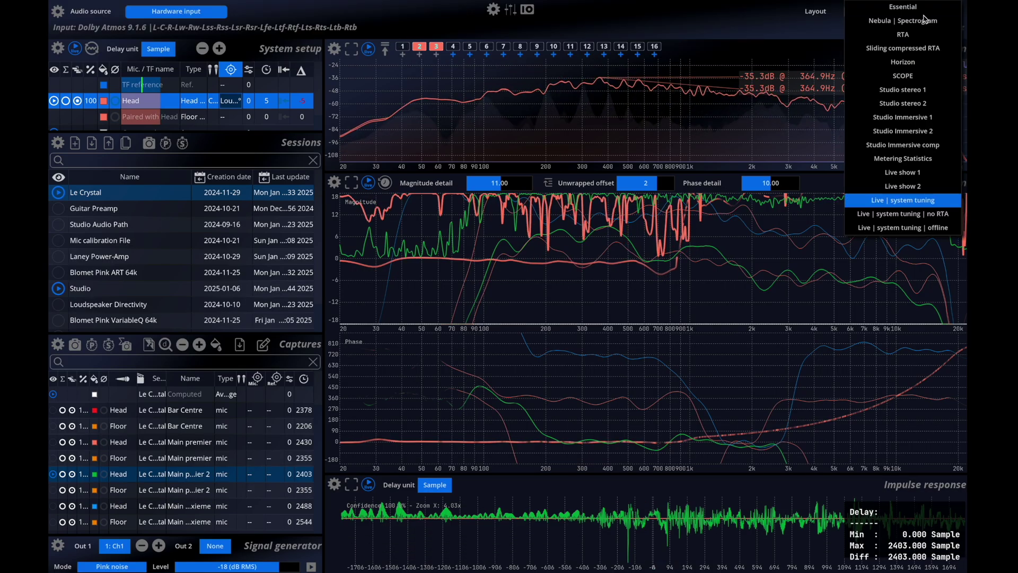
pyautogui.click(903, 200)
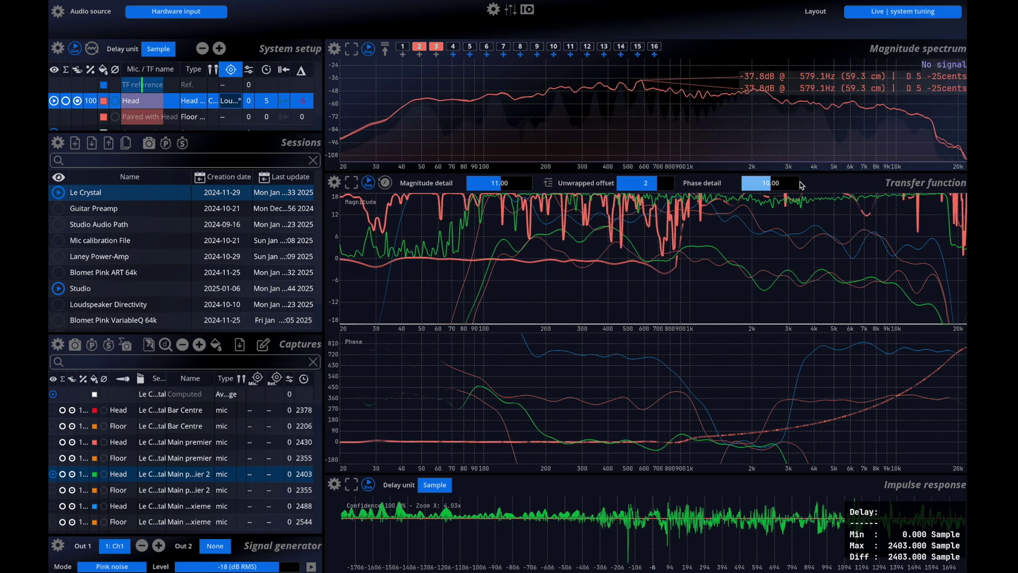
pyautogui.doubleClick(676, 288)
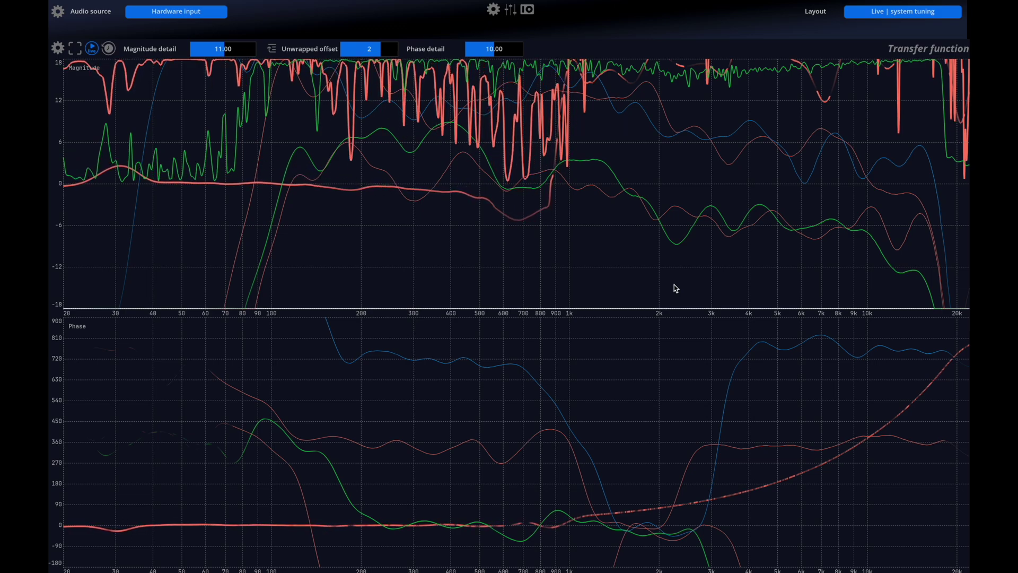
pyautogui.moveTo(217, 100)
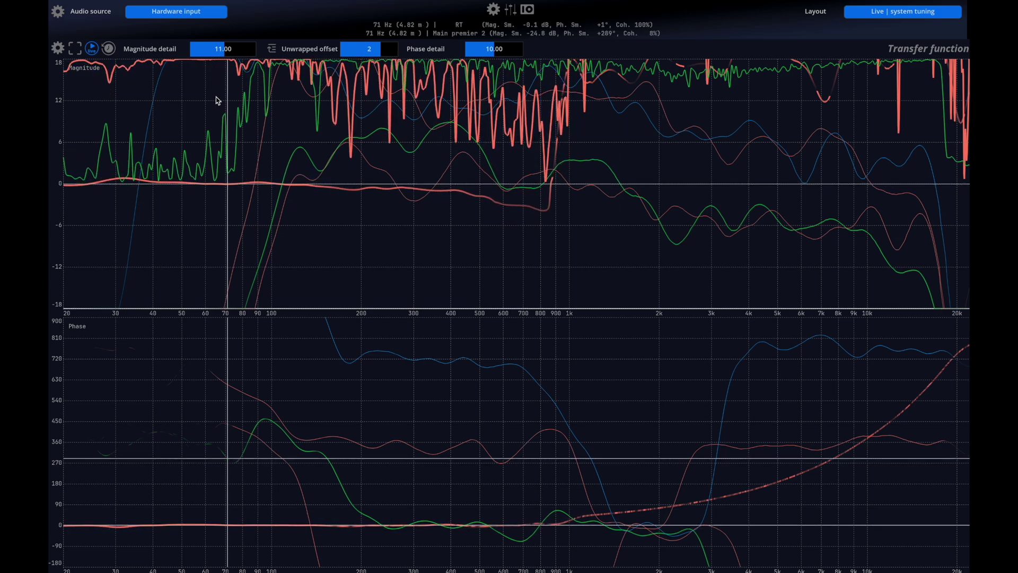
pyautogui.click(97, 50)
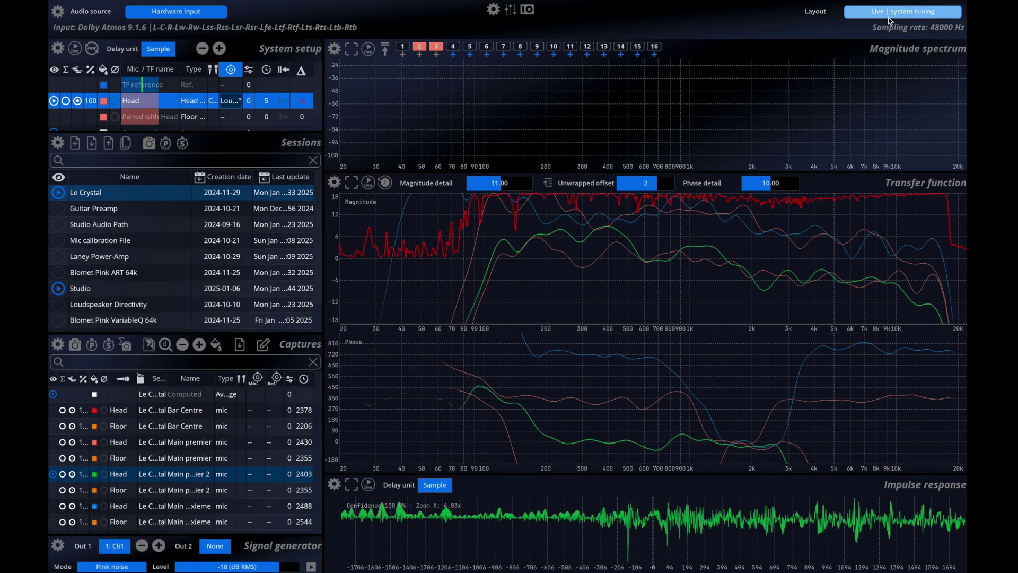
# Switch from the Layout dropdown back to Live show 1.
pyautogui.click(890, 21)
pyautogui.click(877, 174)
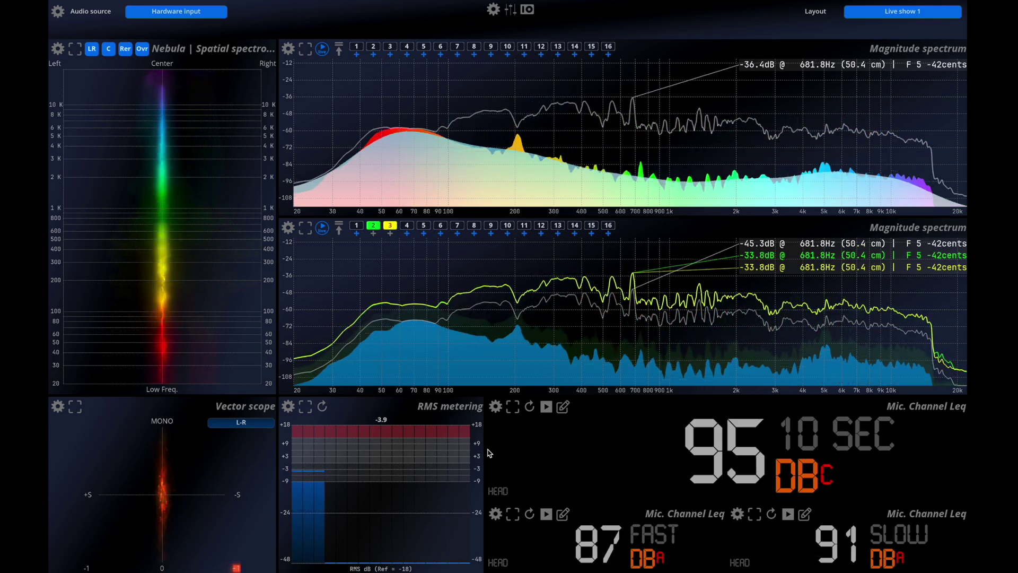
# Give the 10 SEC Leq meter C weighting and 10.8 s integration, and choose its logging folder.
pyautogui.click(495, 407)
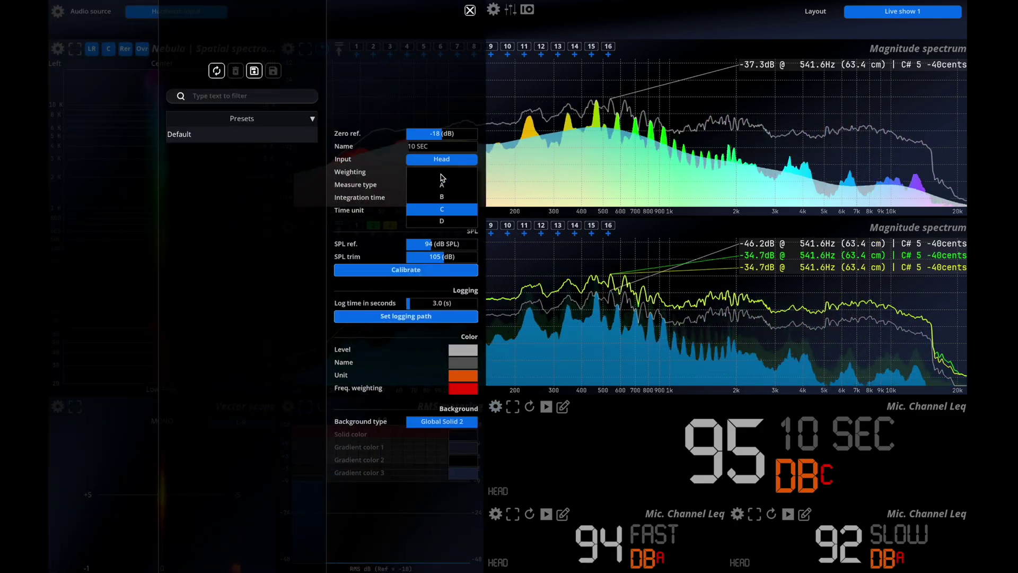
pyautogui.click(440, 177)
pyautogui.click(440, 175)
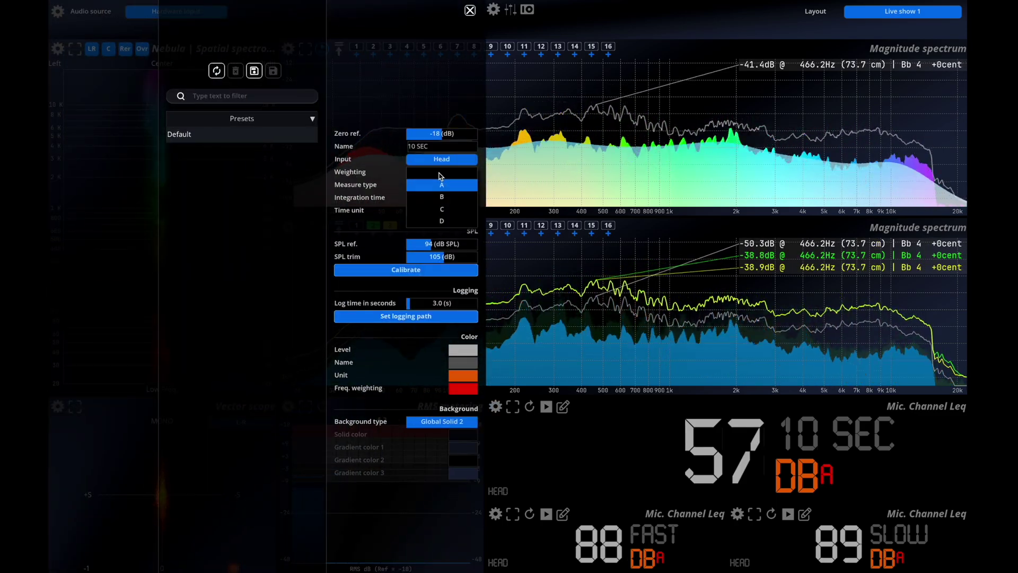
pyautogui.click(436, 203)
pyautogui.moveTo(436, 203); pyautogui.dragTo(434, 199)
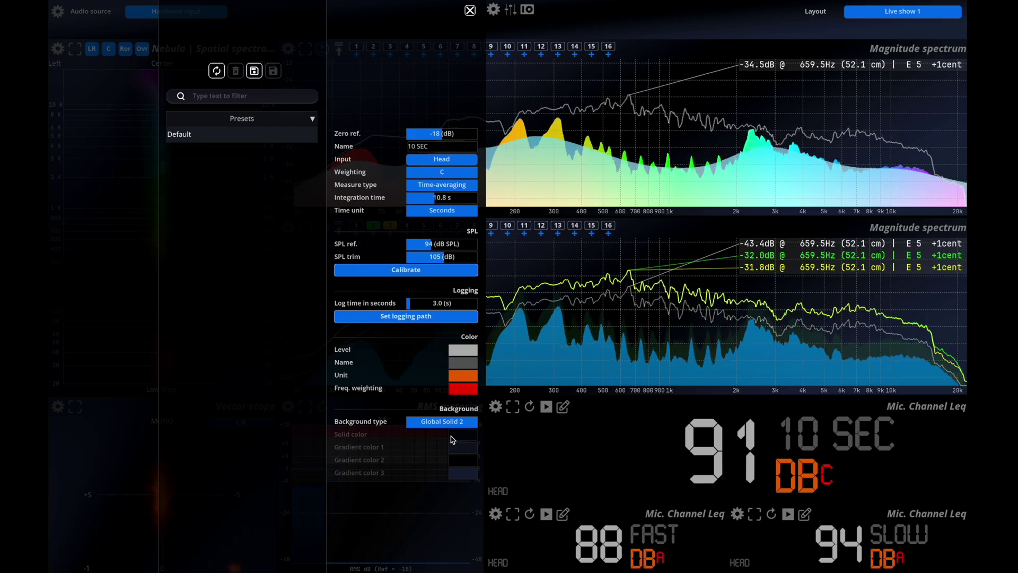
pyautogui.click(436, 318)
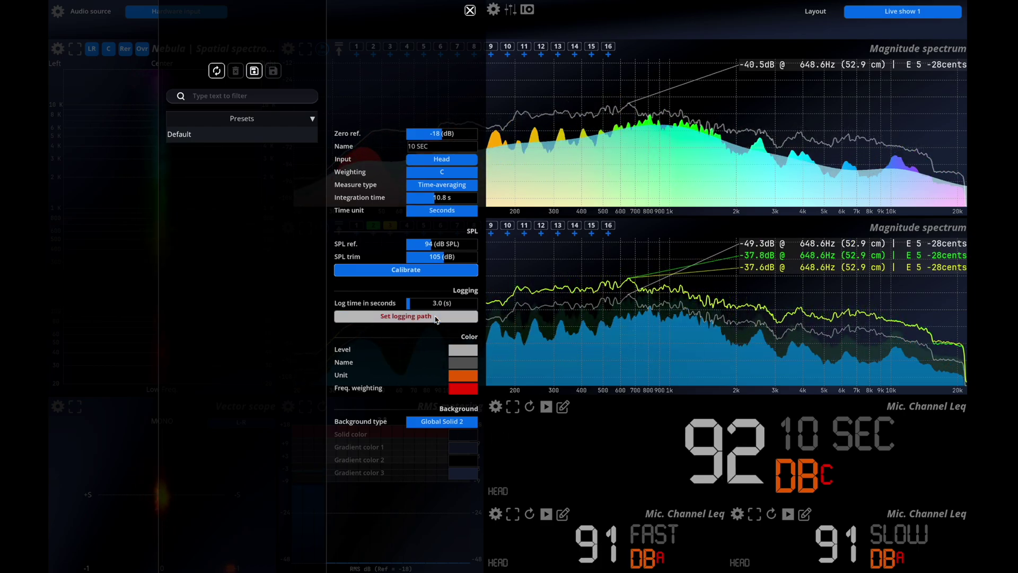
pyautogui.click(692, 305)
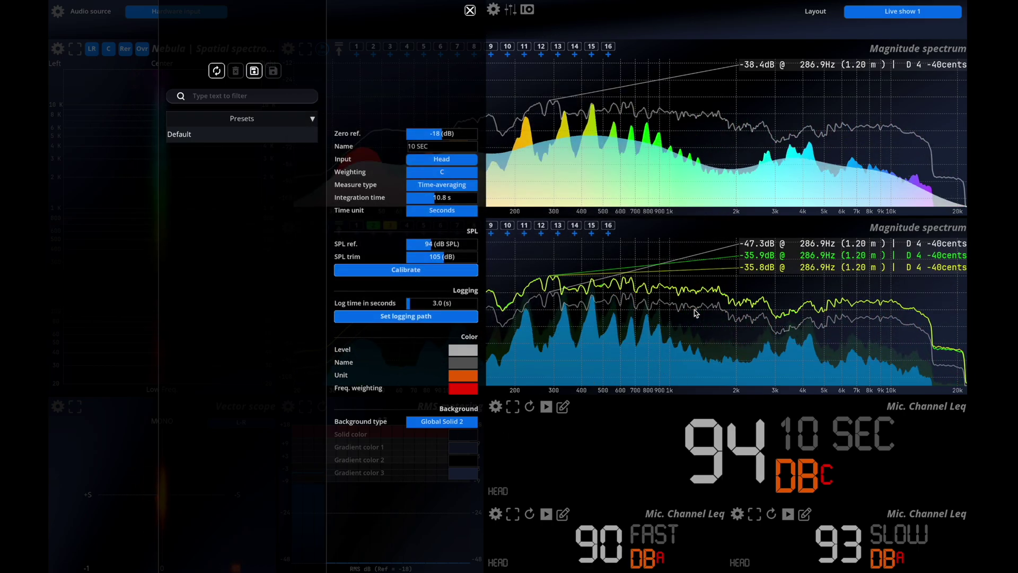
# Add the log note 'an event' at timecode 00:04:19 and close the meter settings.
pyautogui.click(563, 410)
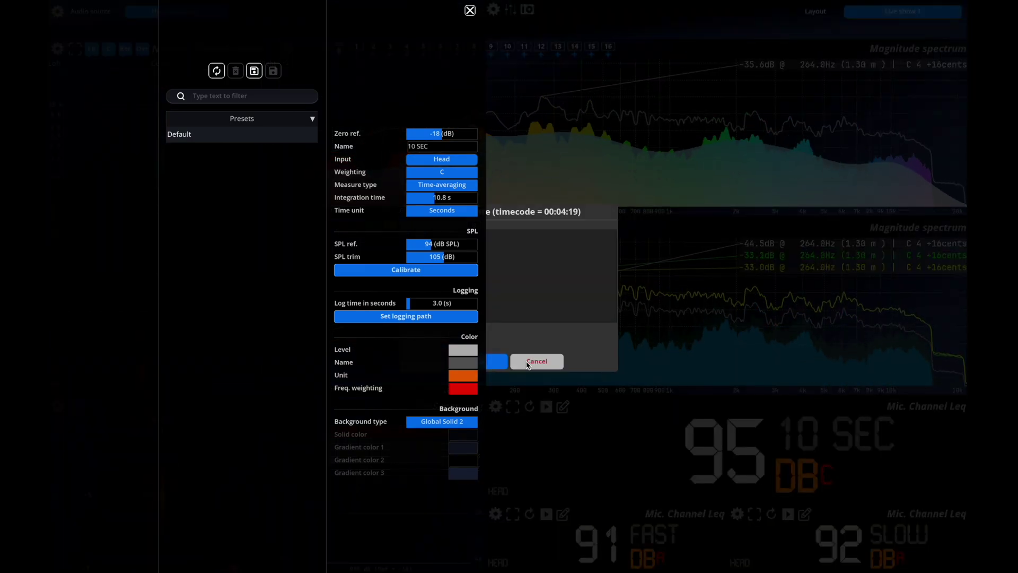
pyautogui.click(469, 11)
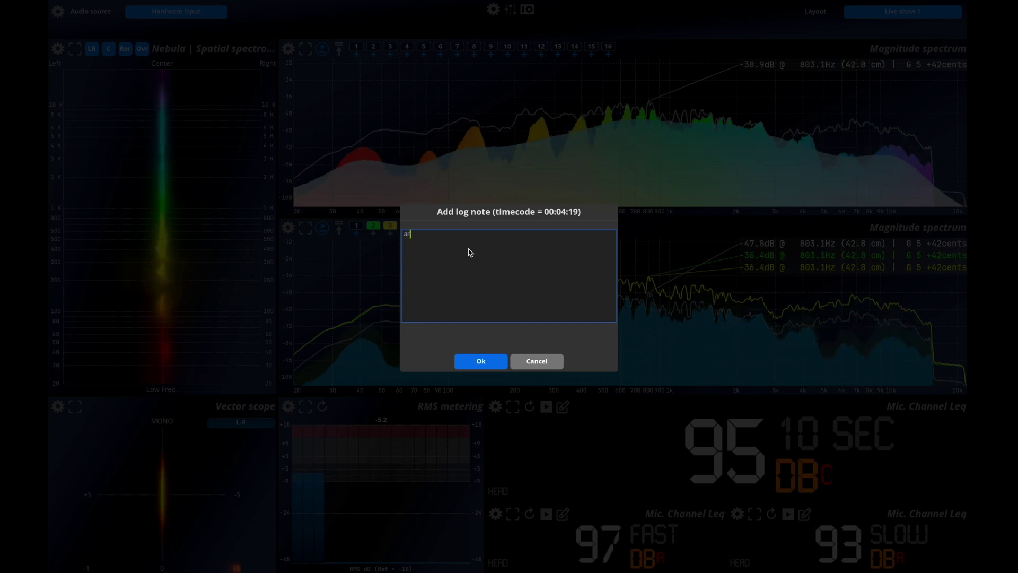
pyautogui.write('an event')
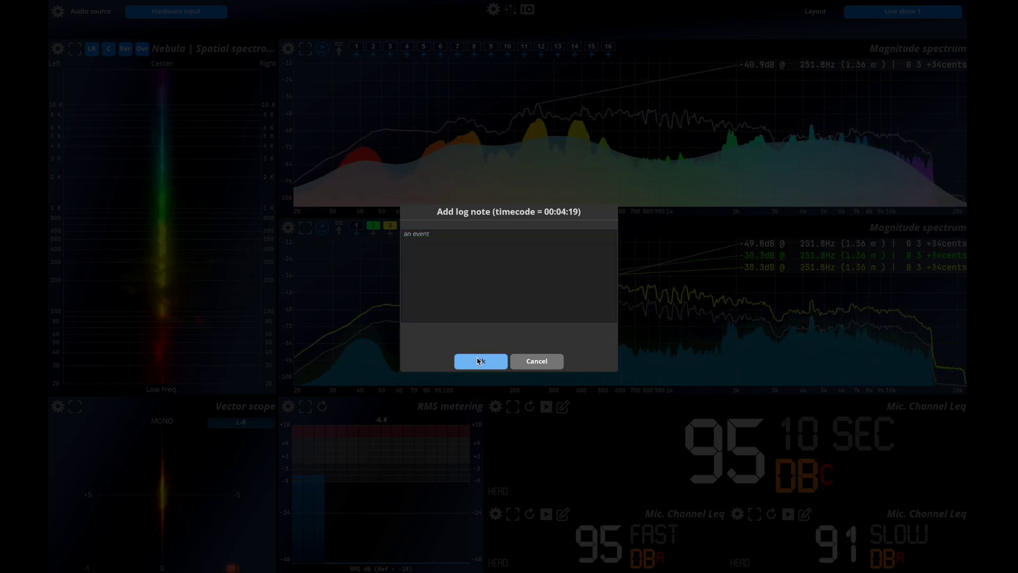
pyautogui.click(479, 361)
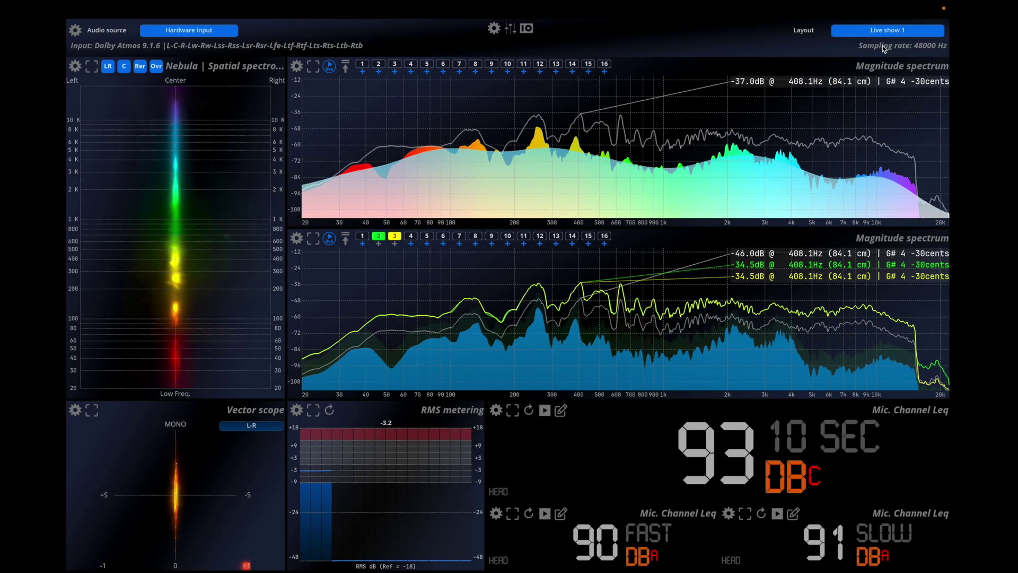
pyautogui.click(884, 31)
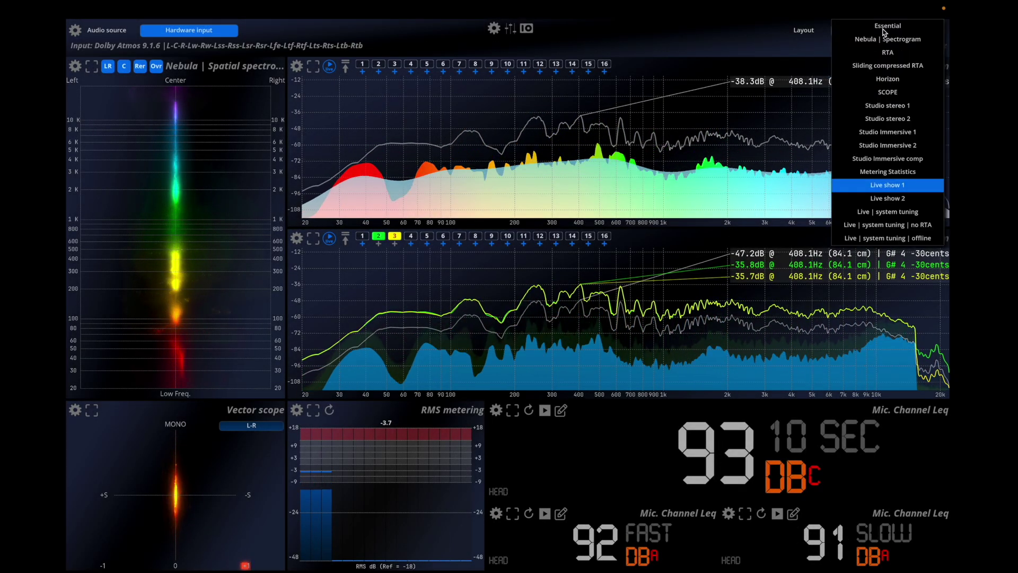
pyautogui.click(888, 198)
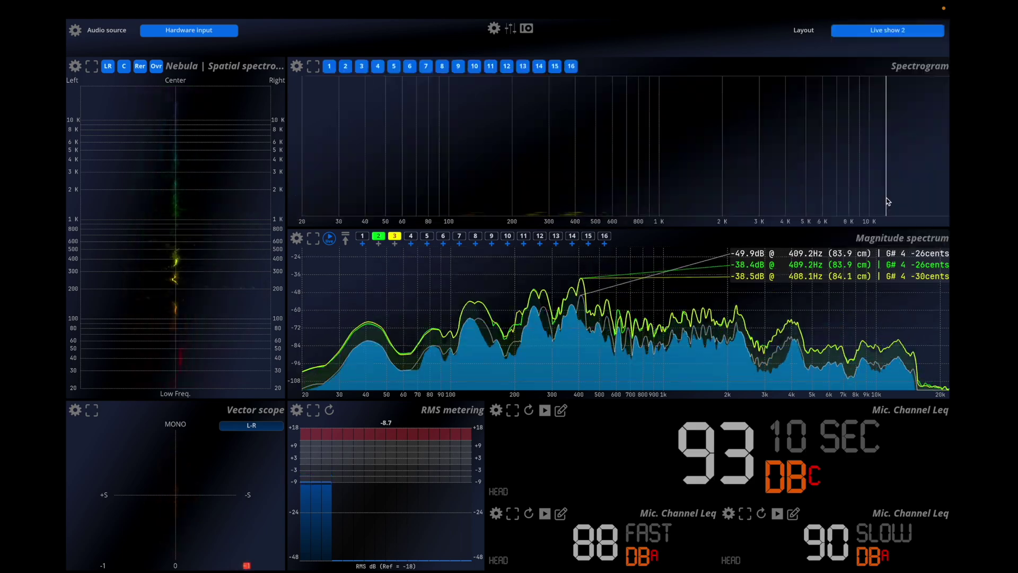
pyautogui.click(888, 30)
pyautogui.click(872, 211)
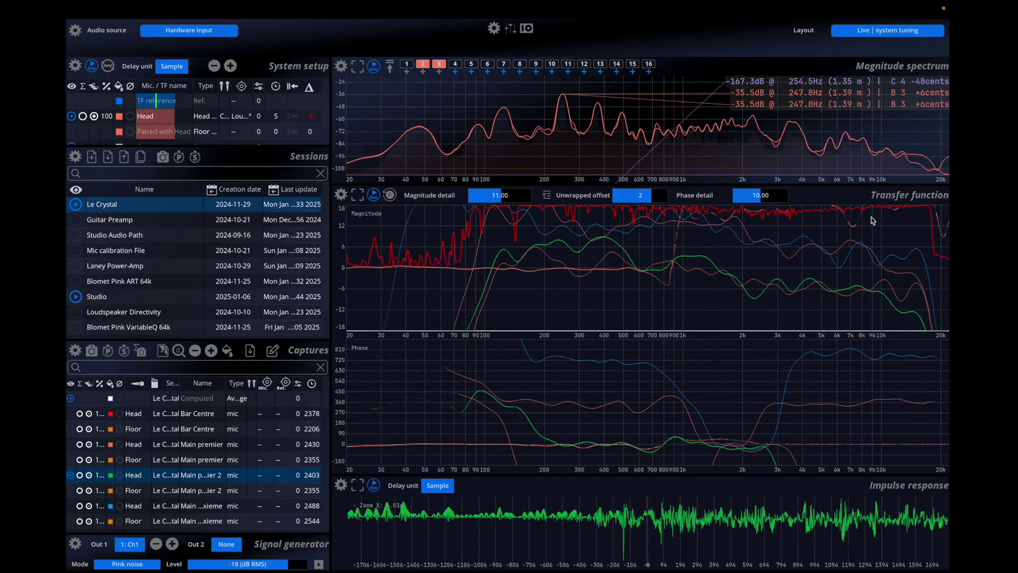
pyautogui.click(888, 31)
pyautogui.click(887, 185)
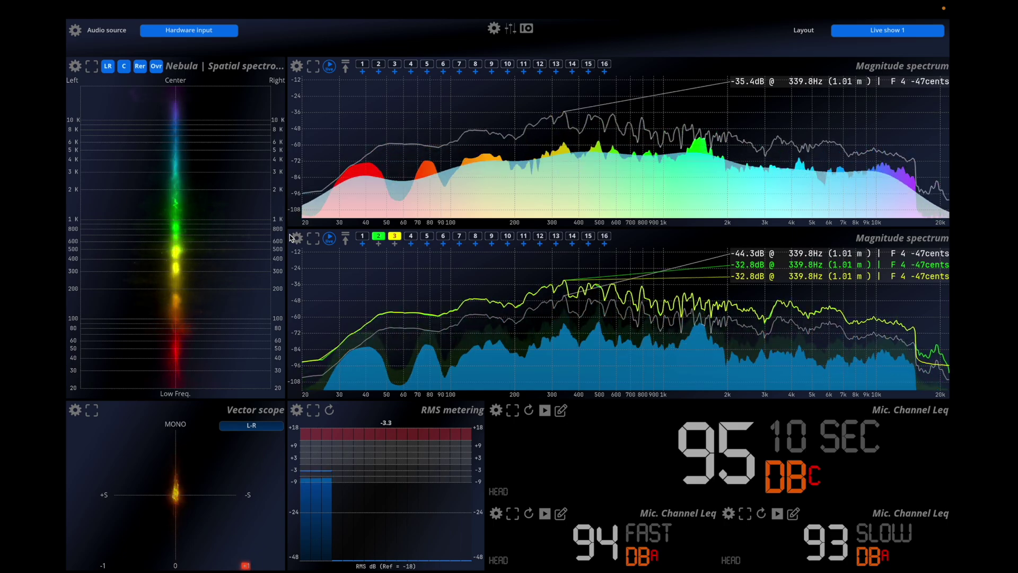
# In layout edit mode, put the Nebula spectrogram column on the right at 1/3 width.
pyautogui.hotkey('ctrl', 'e')
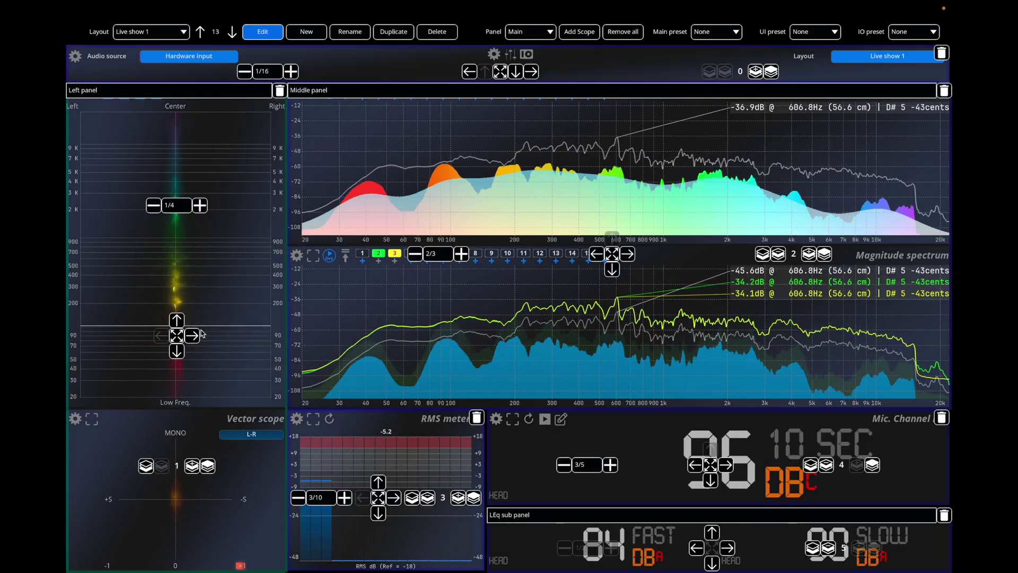
pyautogui.click(191, 335)
pyautogui.click(835, 205)
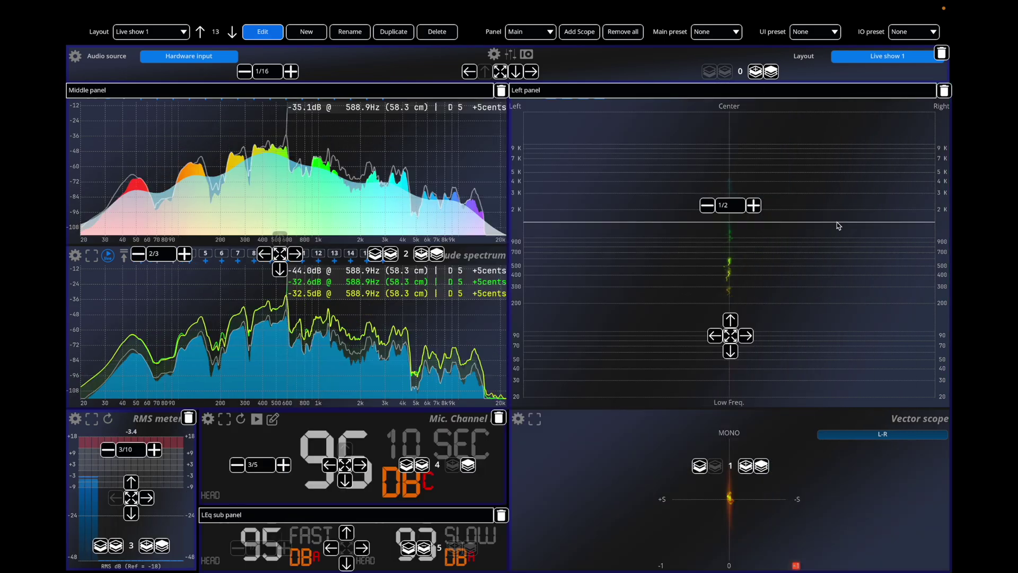
pyautogui.click(838, 226)
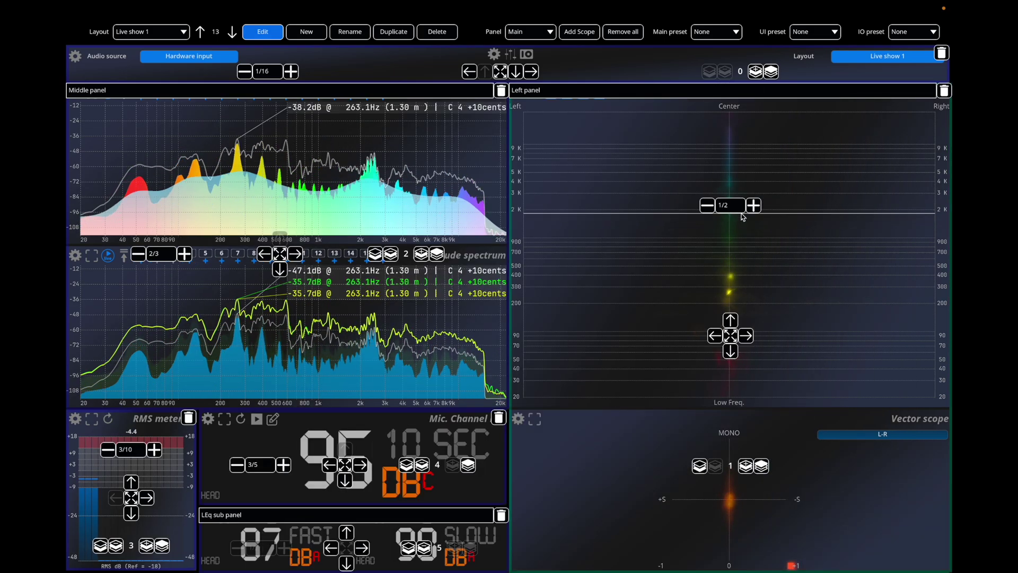
pyautogui.click(722, 206)
pyautogui.click(734, 234)
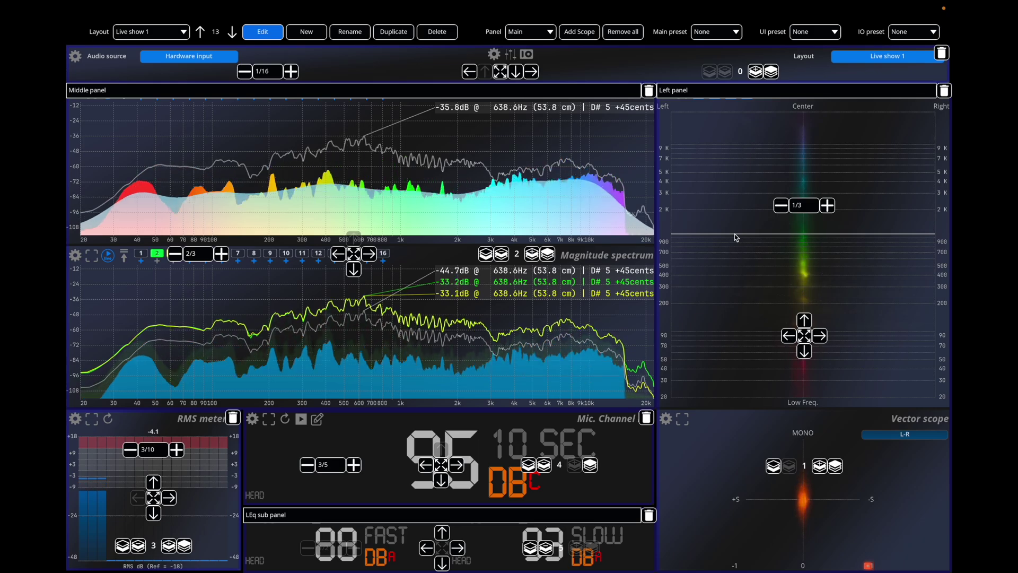
pyautogui.press('Escape')
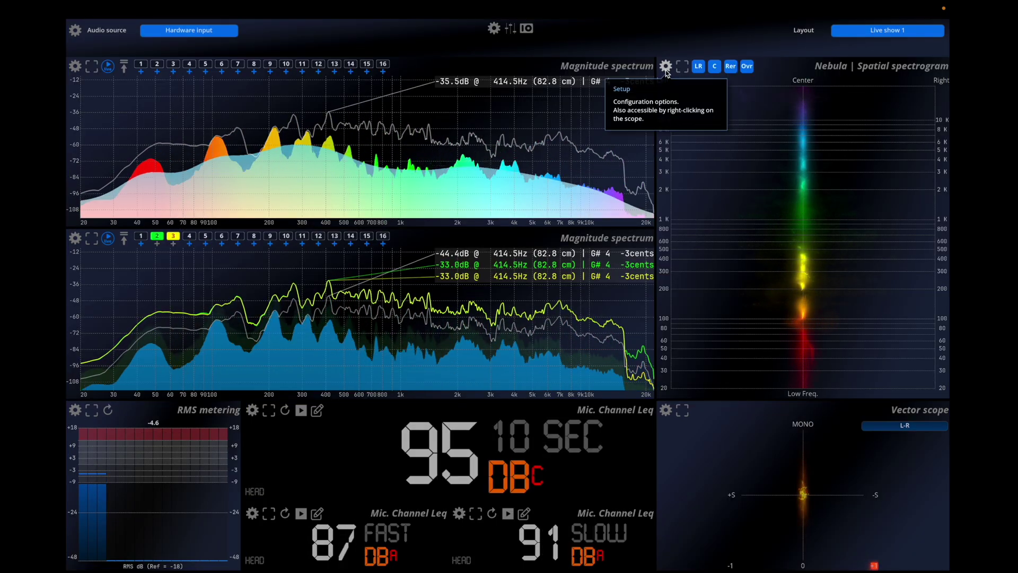
# Check the Nebula spectrogram settings, then save the workspace from the File menu.
pyautogui.click(666, 67)
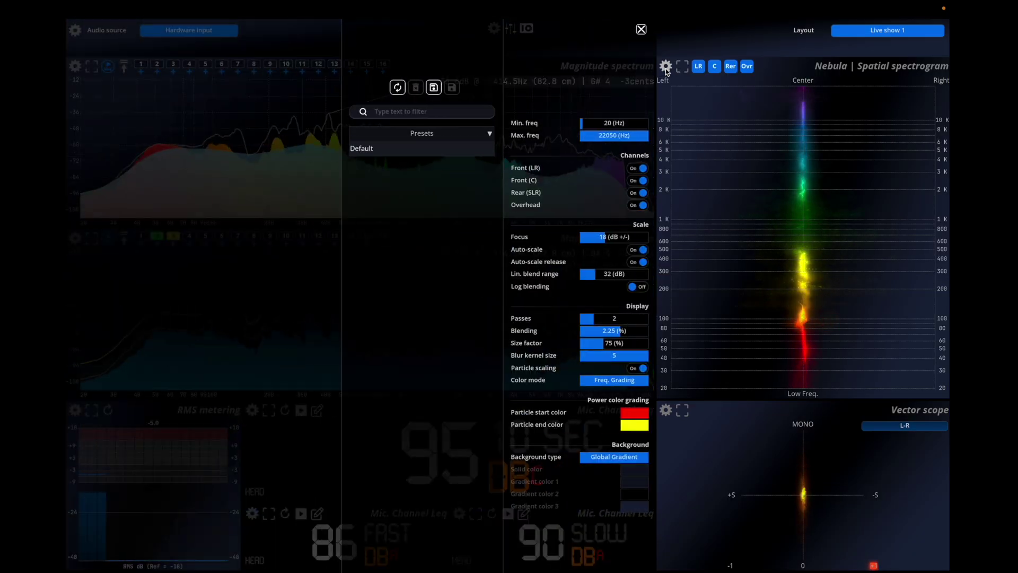
pyautogui.click(641, 29)
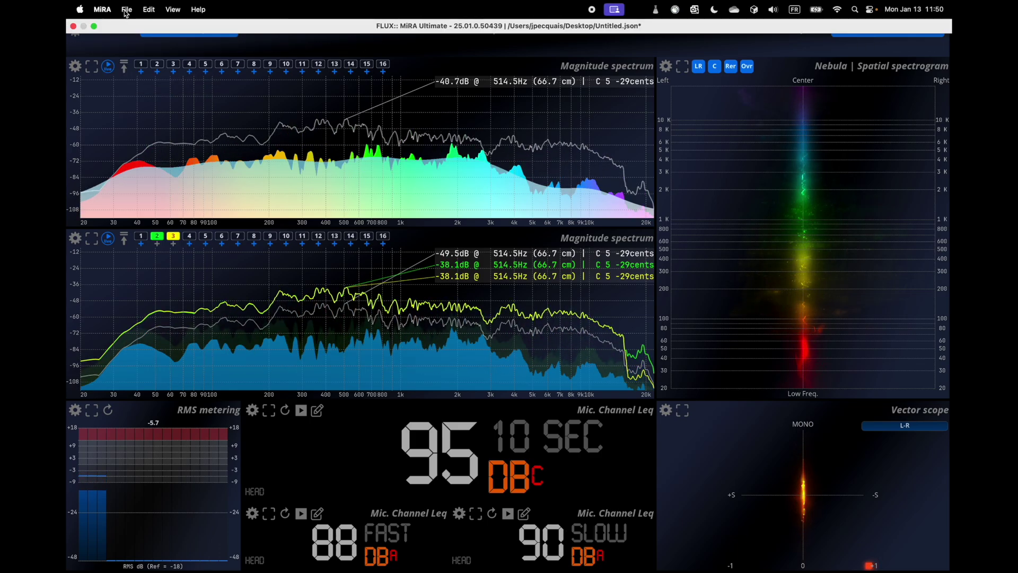
pyautogui.click(126, 9)
pyautogui.moveTo(138, 55)
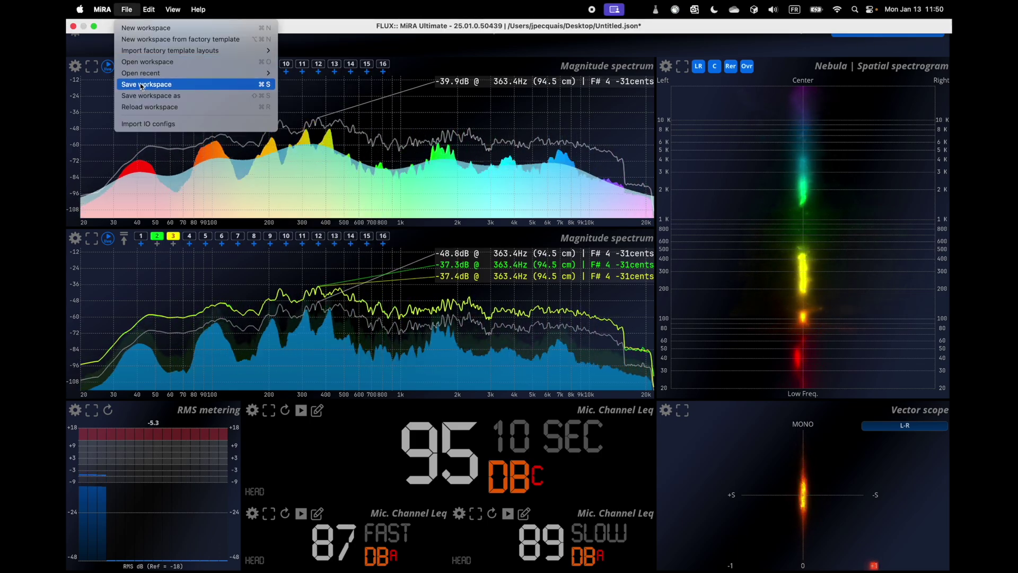
pyautogui.press('Escape')
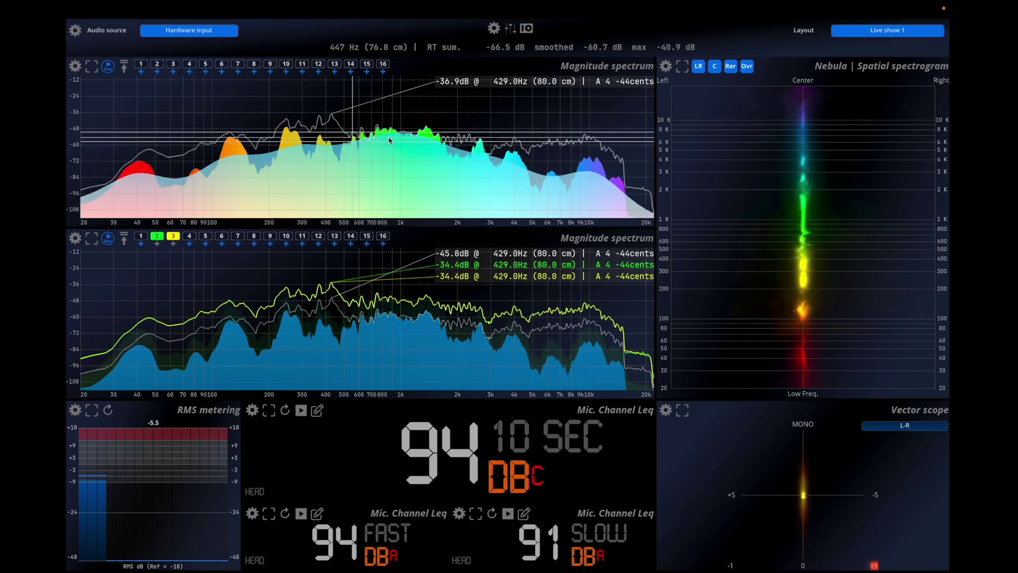